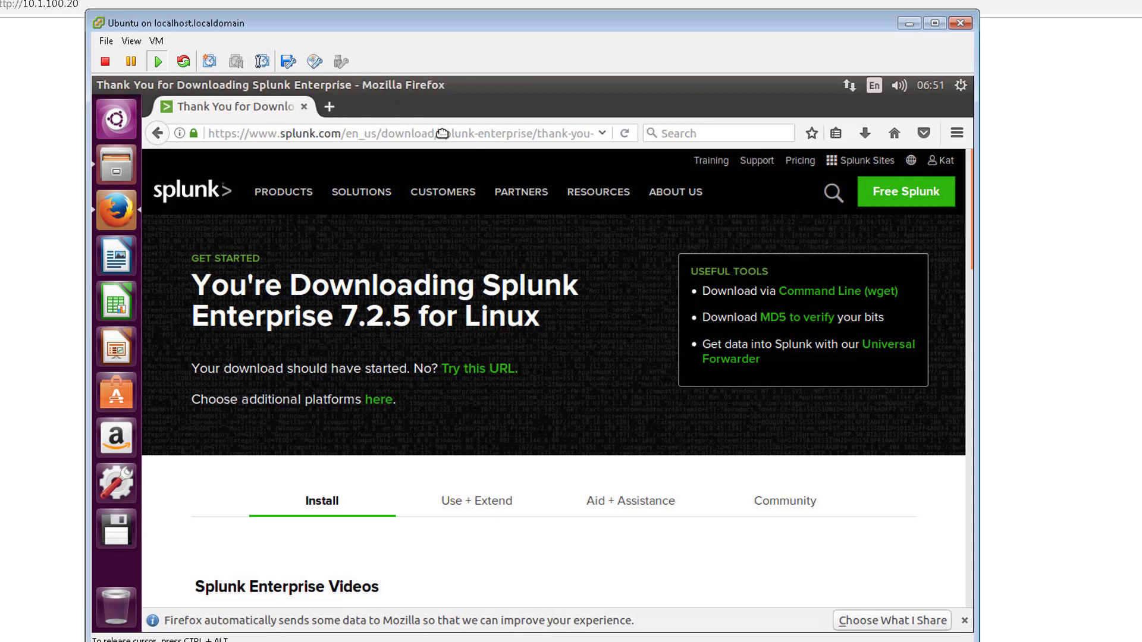
# Step: Open a terminal in the Downloads folder that holds the Splunk 7.2.5 .deb package
pyautogui.click(109, 162)
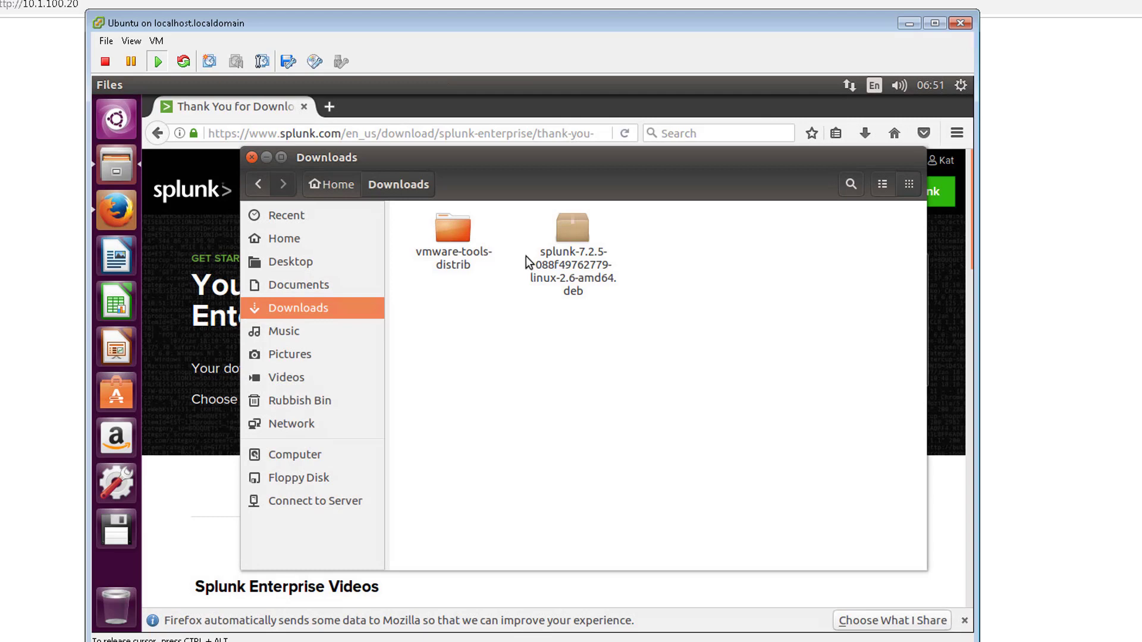
pyautogui.rightClick(594, 335)
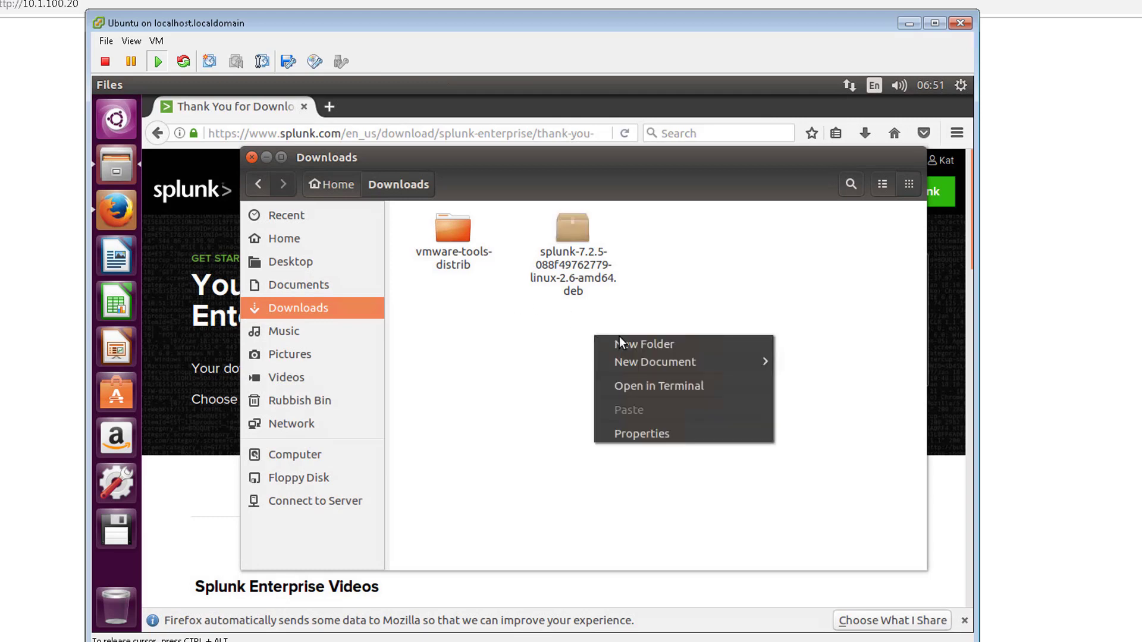
pyautogui.click(656, 386)
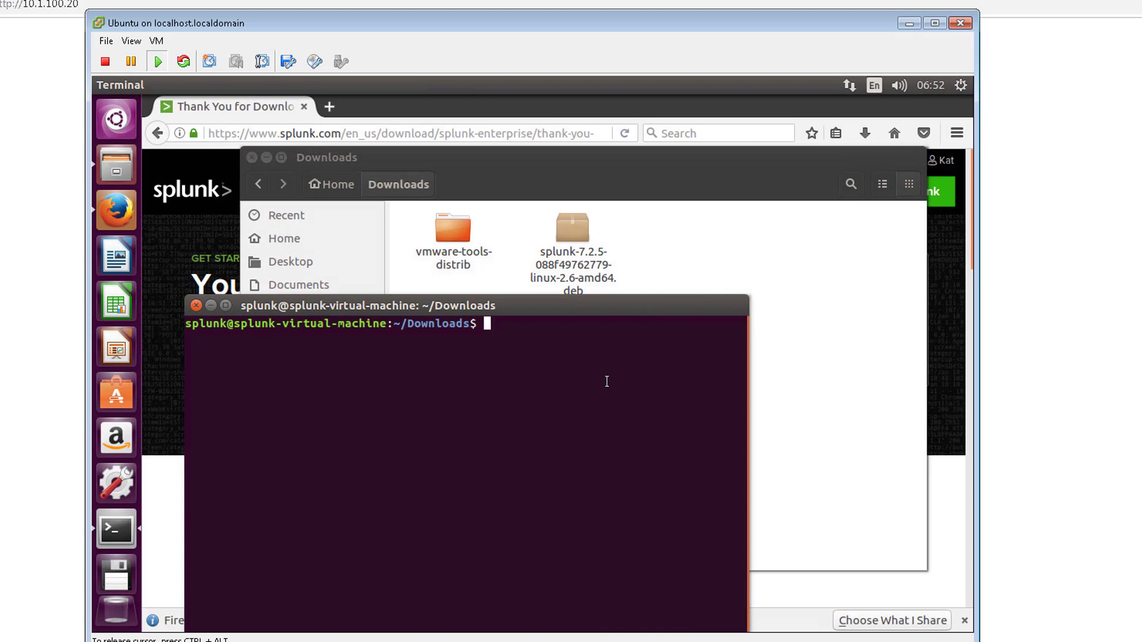
# Step: List the Downloads folder contents with ls -l and maximize the terminal window
pyautogui.write('ls -l')
pyautogui.press('Return')
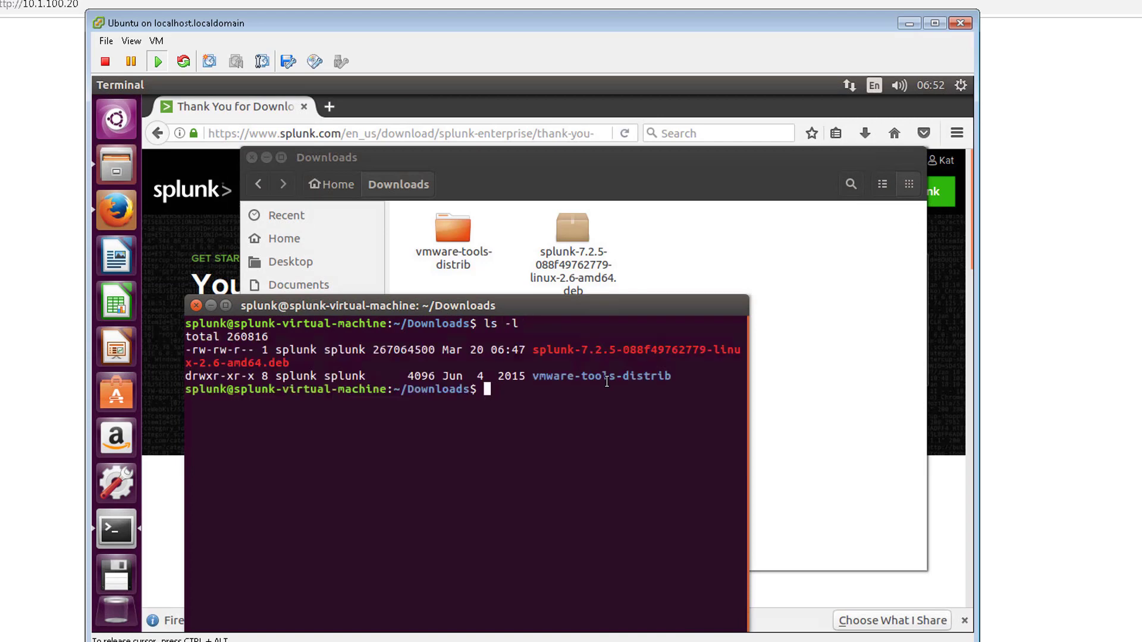
pyautogui.click(226, 305)
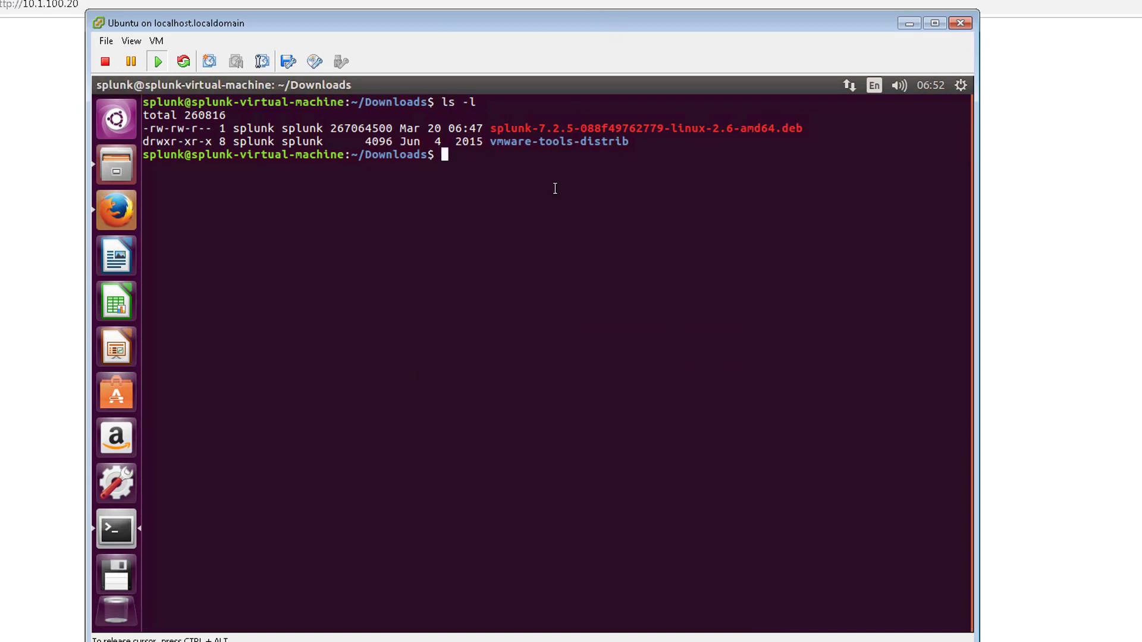
# Step: Install the splunk-7.2.5 .deb with sudo dpkg -i ./, pasting the copied filename and entering the sudo password
pyautogui.write('sudo d')
pyautogui.write('pg')
pyautogui.write('k -i ')
pyautogui.write('./')
pyautogui.moveTo(491, 126); pyautogui.dragTo(801, 124)
pyautogui.rightClick(802, 124)
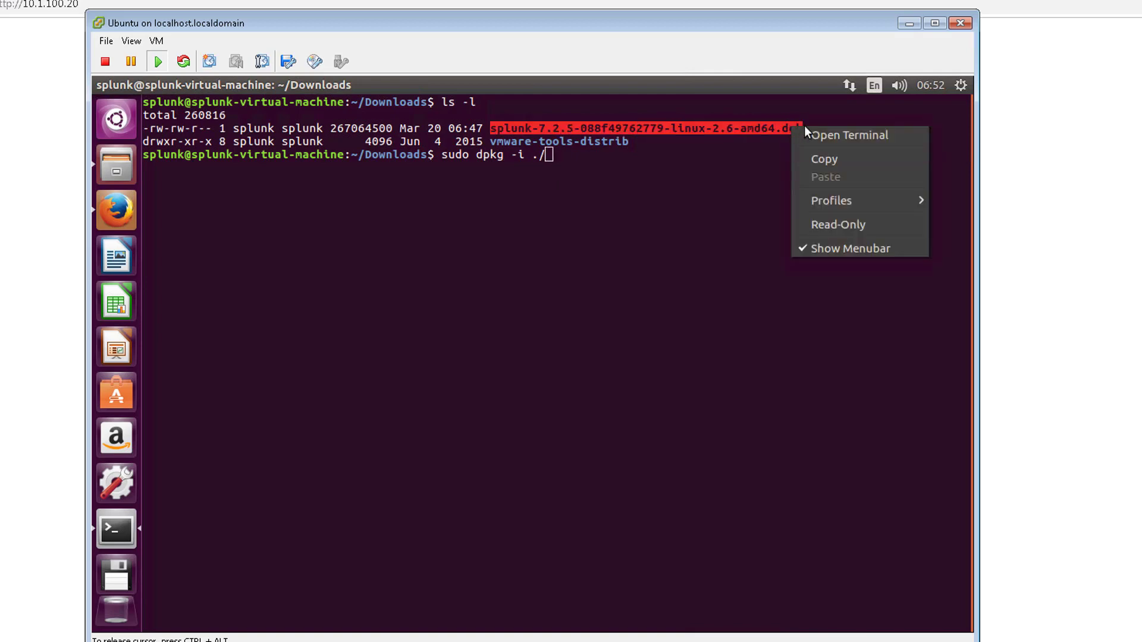
pyautogui.click(820, 159)
pyautogui.rightClick(746, 162)
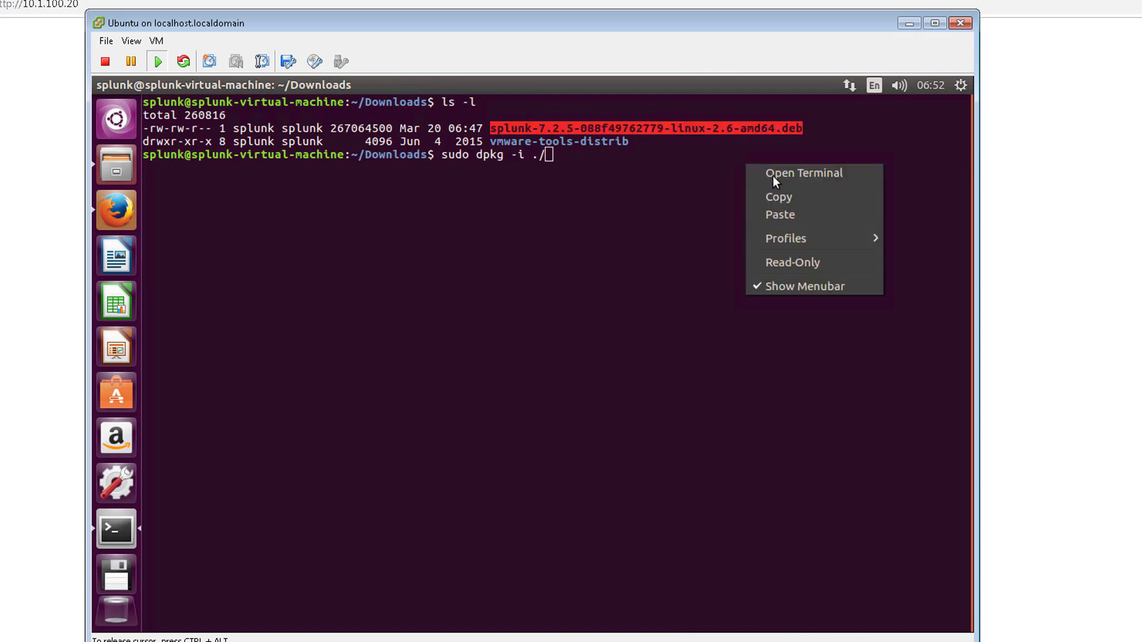
pyautogui.click(779, 213)
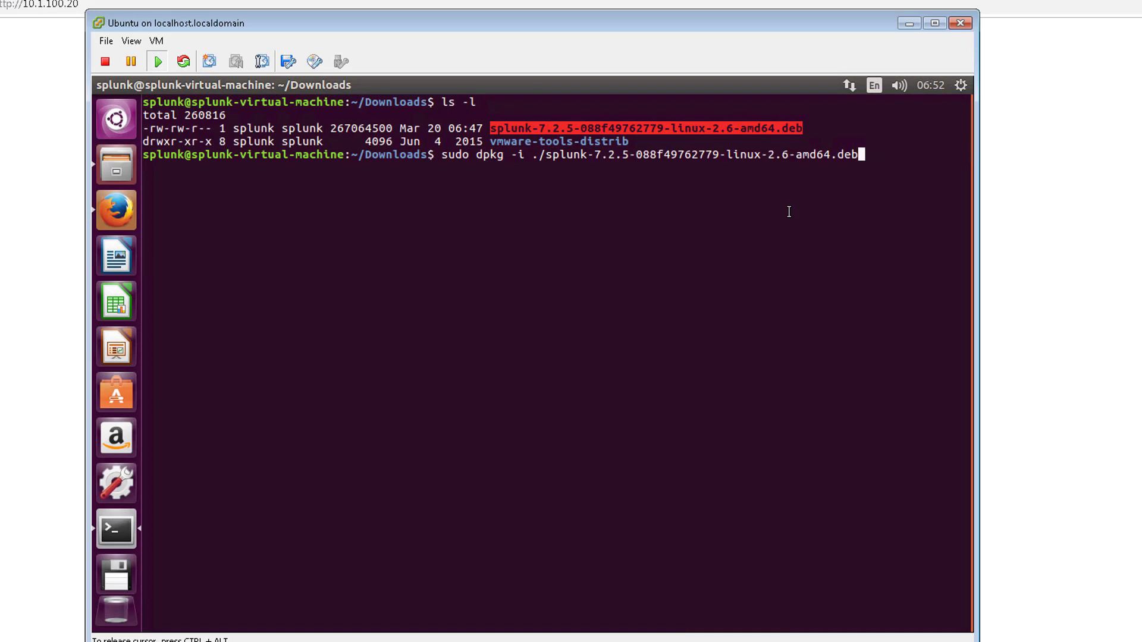
pyautogui.press('Return')
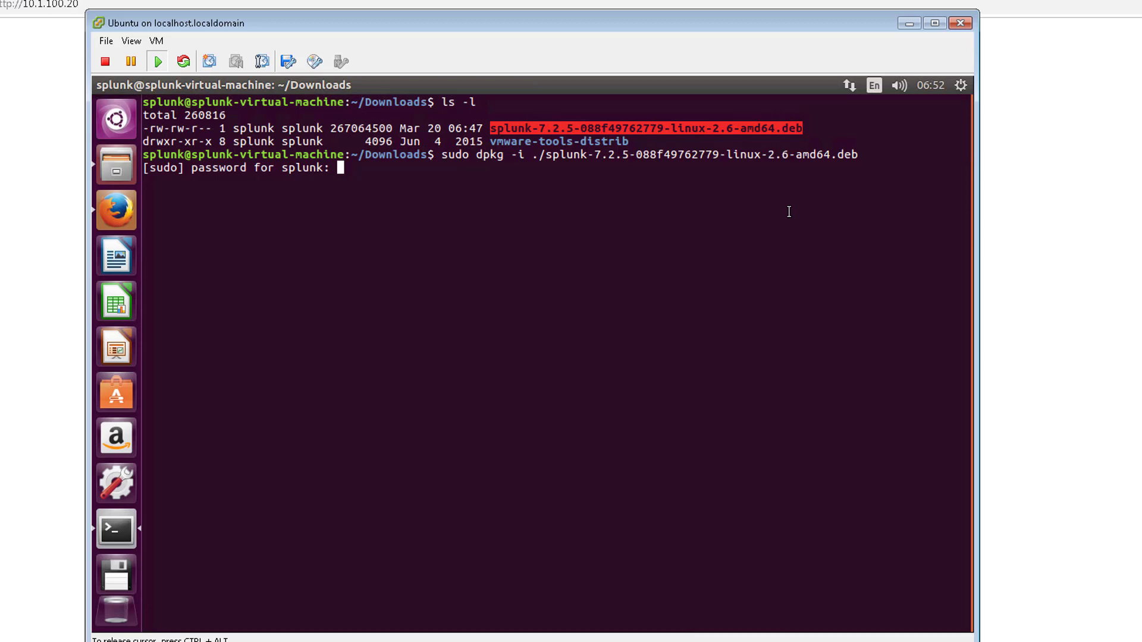
pyautogui.press('Return')
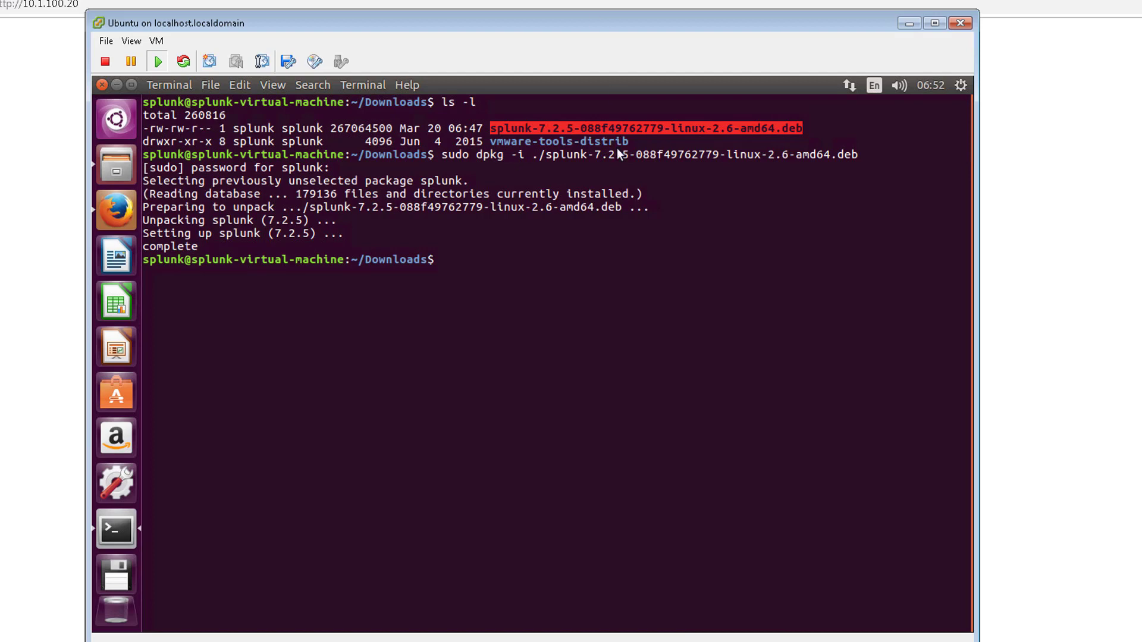
# Step: Run ls /opt/ to confirm a splunk directory now exists
pyautogui.click(631, 264)
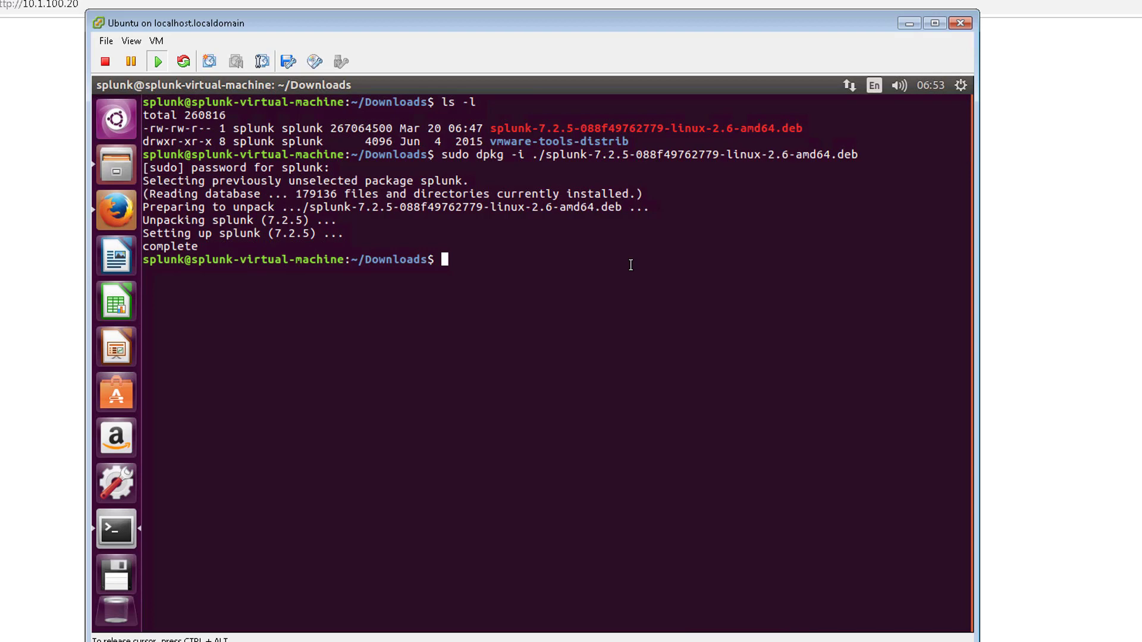
pyautogui.write('sudo ')
pyautogui.write('/opt')
pyautogui.press('BackSpace')
pyautogui.press('BackSpace')
pyautogui.press('BackSpace')
pyautogui.press('BackSpace')
pyautogui.press('BackSpace')
pyautogui.press('BackSpace')
pyautogui.press('BackSpace')
pyautogui.press('BackSpace')
pyautogui.press('BackSpace')
pyautogui.write('ls')
pyautogui.press('BackSpace')
pyautogui.press('BackSpace')
pyautogui.press('BackSpace')
pyautogui.write('ls /opt/')
pyautogui.press('Return')
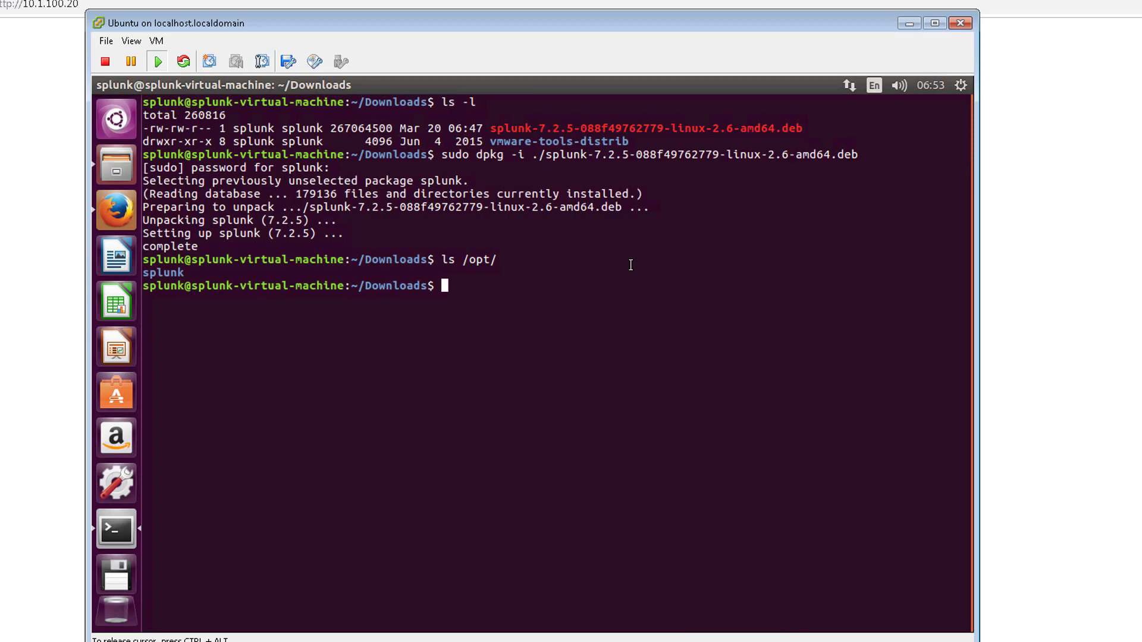
# Step: Enter the command sudo /opt/splunk/bin/splunk start at the prompt
pyautogui.doubleClick(157, 271)
pyautogui.click(492, 302)
pyautogui.write('sudo /opt/splunk')
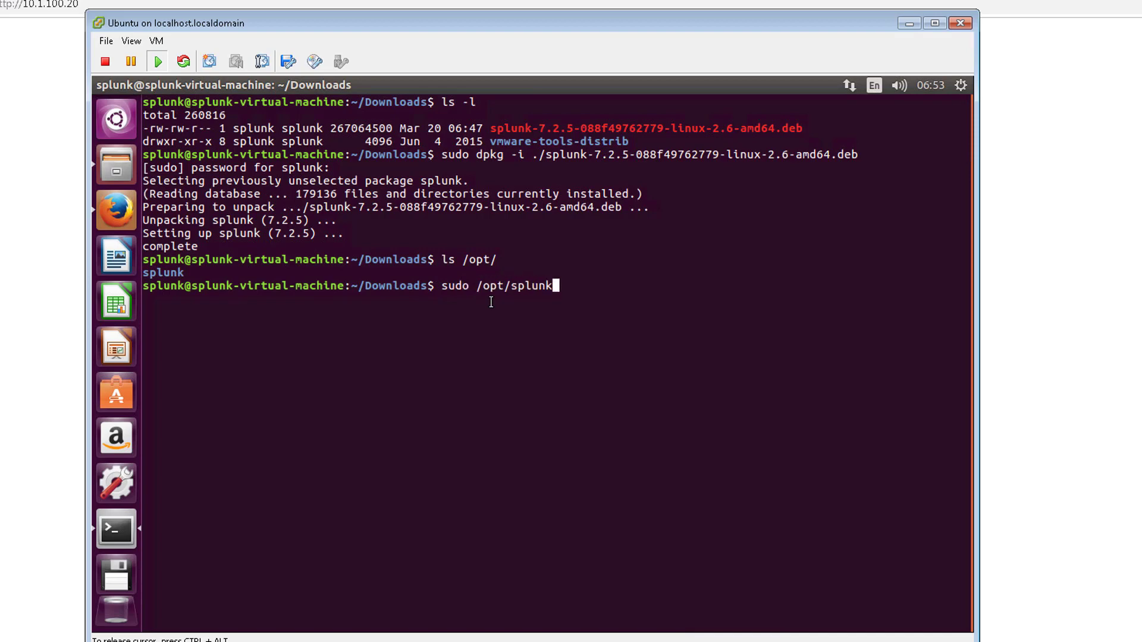
pyautogui.write('/bin/splunk ')
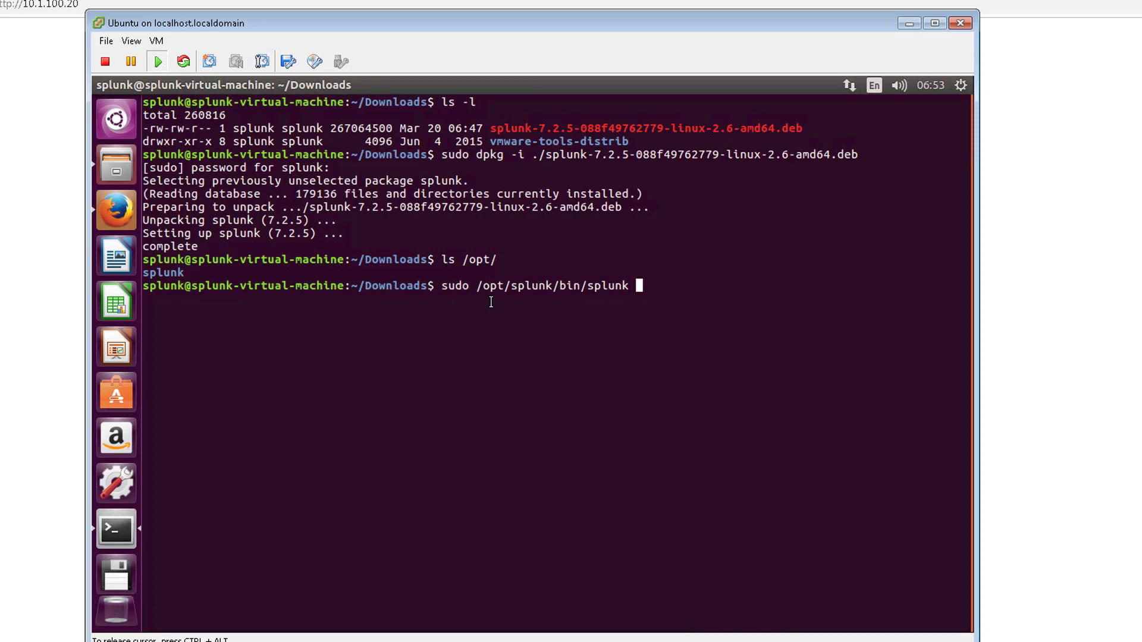
pyautogui.write('start')
# Step: Start Splunk, page through the license agreement and accept it with y
pyautogui.press('Return')
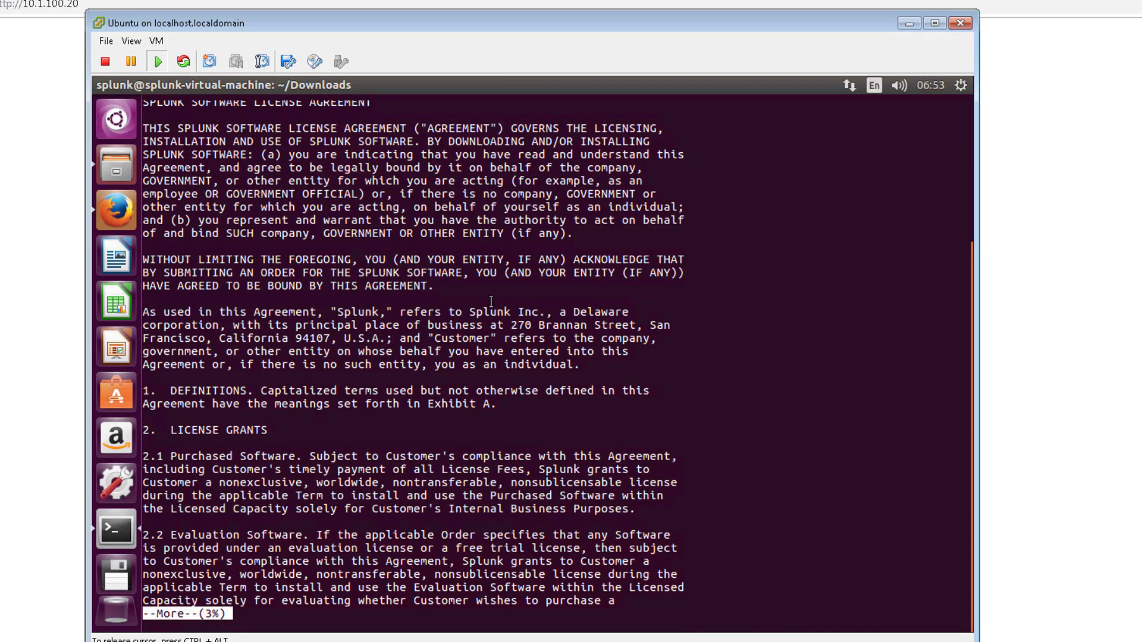
pyautogui.press('space')
pyautogui.press('space')
pyautogui.press('space')
pyautogui.press('space')
pyautogui.press('space')
pyautogui.press('space')
pyautogui.press('space')
pyautogui.press('space')
pyautogui.press('space')
pyautogui.press('space')
pyautogui.press('space')
pyautogui.press('space')
pyautogui.press('space')
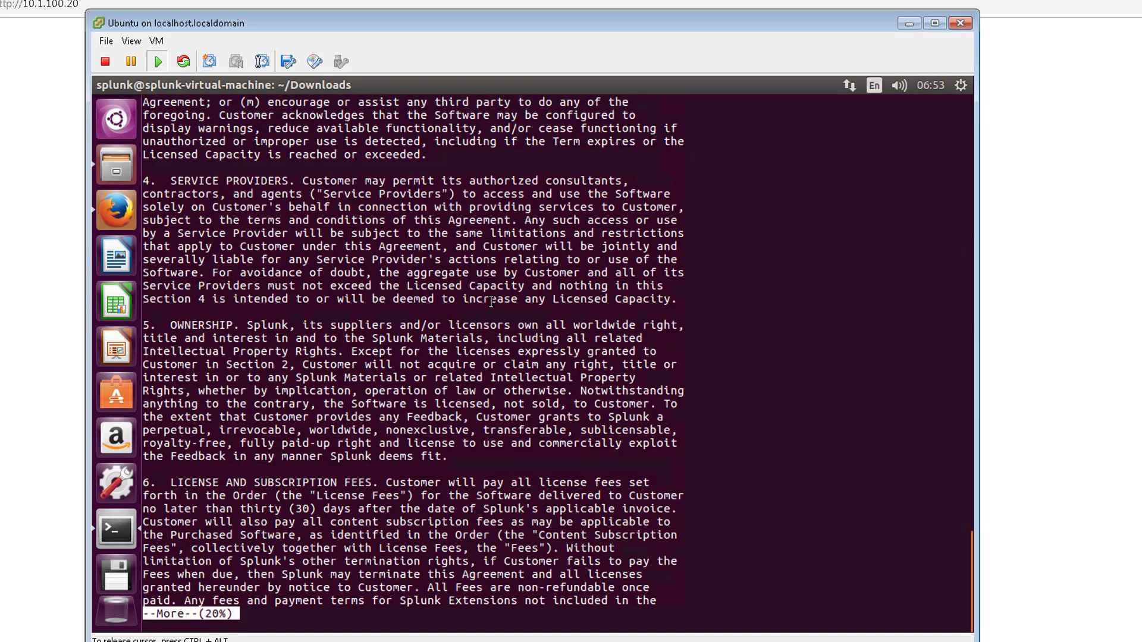
pyautogui.press('space')
pyautogui.press('space')
pyautogui.press('space')
pyautogui.press('space')
pyautogui.press('space')
pyautogui.press('space')
pyautogui.press('space')
pyautogui.press('space')
pyautogui.press('space')
pyautogui.press('space')
pyautogui.press('space')
pyautogui.press('space')
pyautogui.press('space')
pyautogui.press('space')
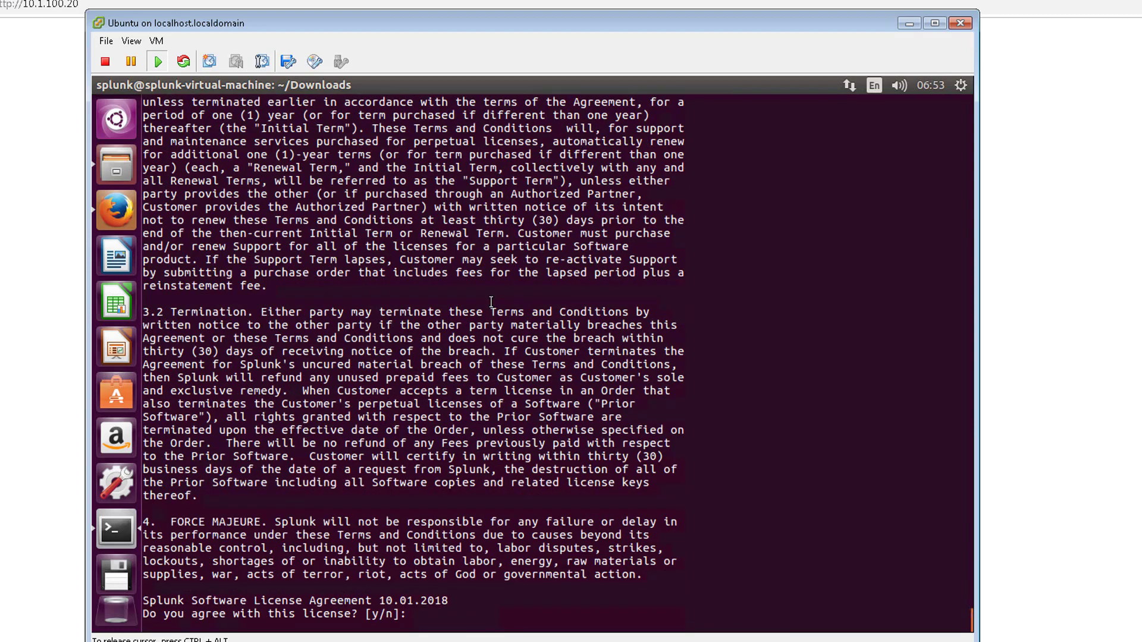
pyautogui.press('BackSpace')
pyautogui.press('BackSpace')
pyautogui.press('BackSpace')
pyautogui.press('BackSpace')
pyautogui.press('BackSpace')
pyautogui.press('BackSpace')
pyautogui.press('BackSpace')
pyautogui.press('BackSpace')
pyautogui.press('BackSpace')
pyautogui.press('BackSpace')
pyautogui.write('y')
pyautogui.press('Return')
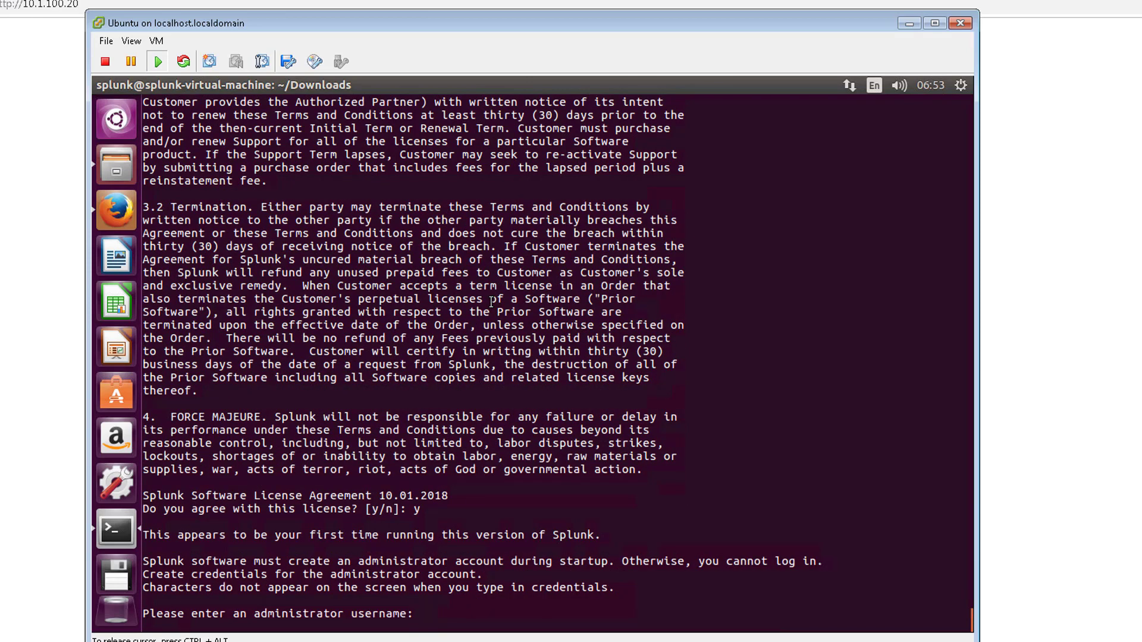
# Step: Create the administrator account as admin, entering and confirming its password
pyautogui.write('admin')
pyautogui.press('Return')
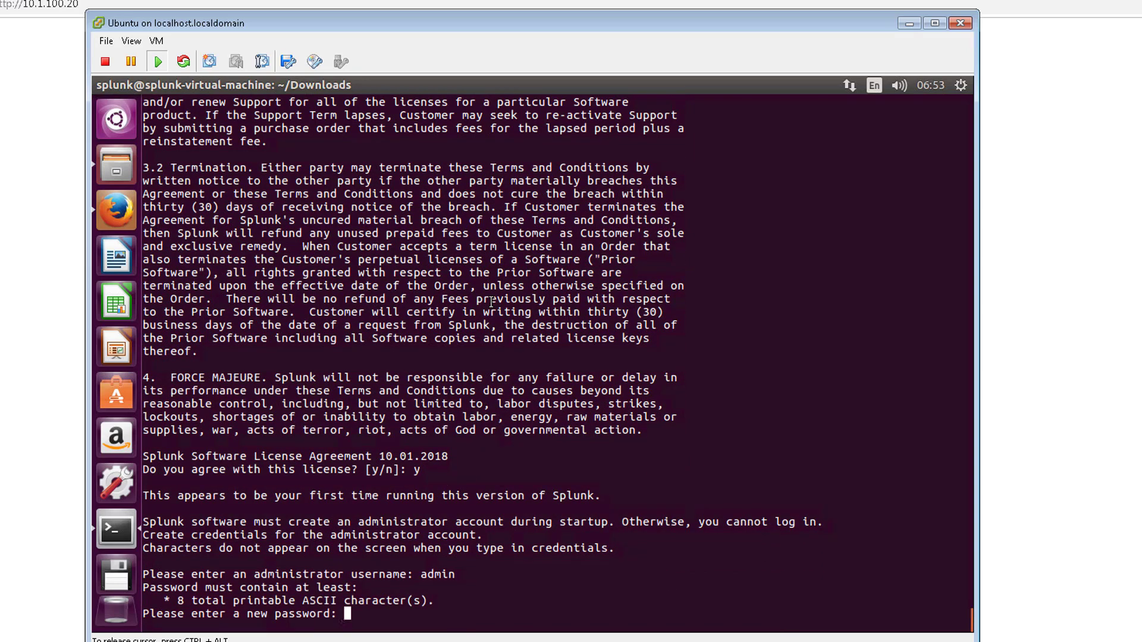
pyautogui.press('Return')
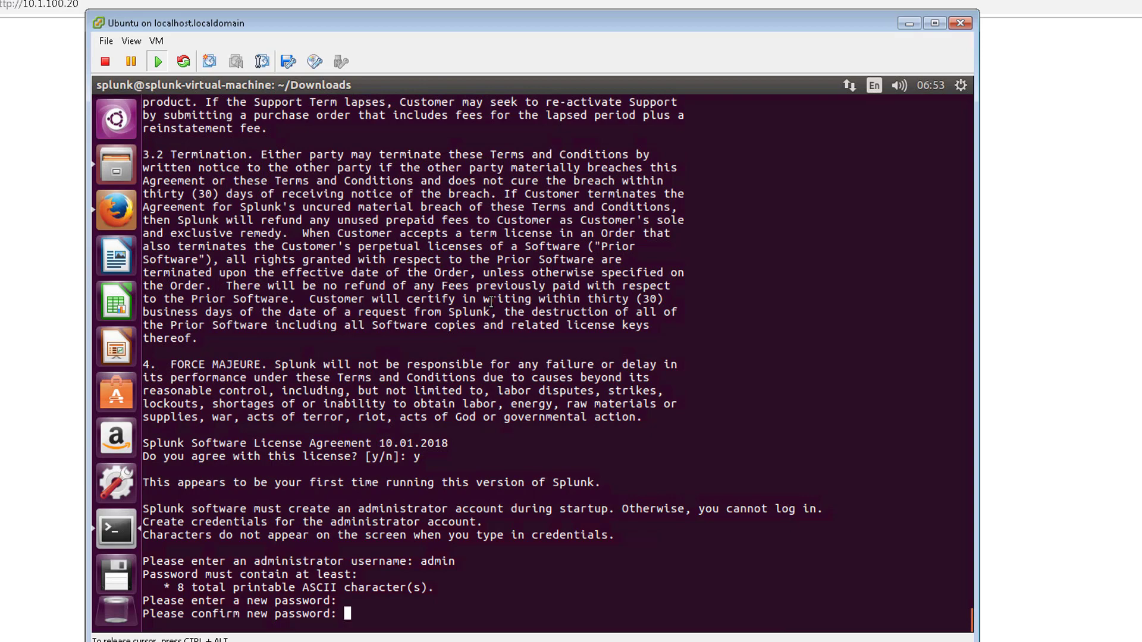
pyautogui.press('Return')
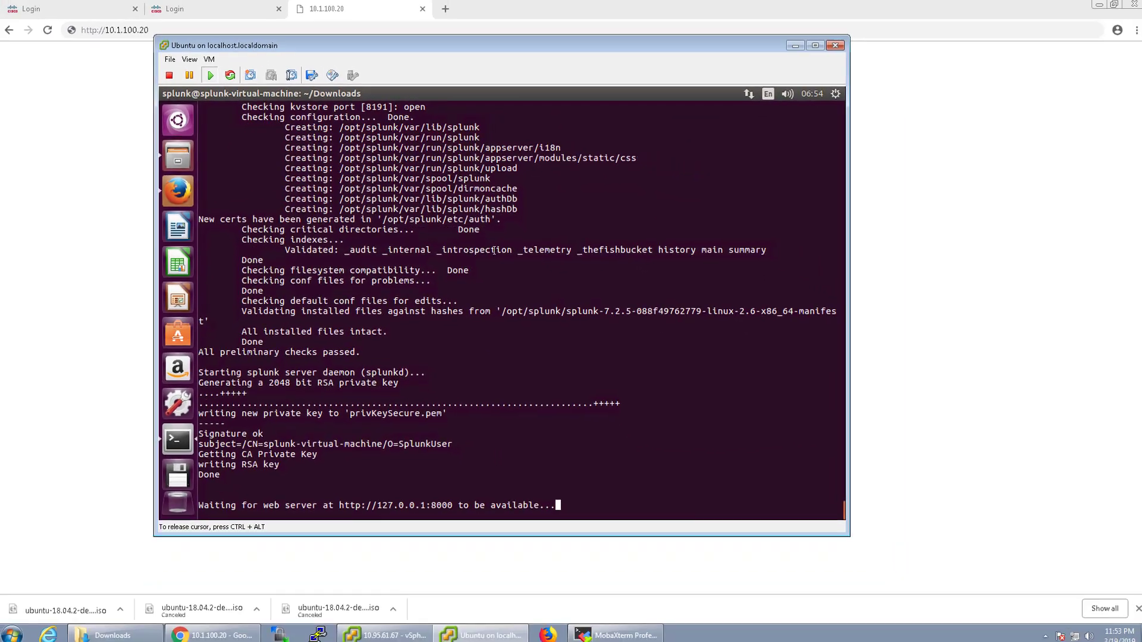
# Step: Release the VM console and place the cursor after the server address in the browser's URL bar
pyautogui.hotkey('ctrl', 'alt')
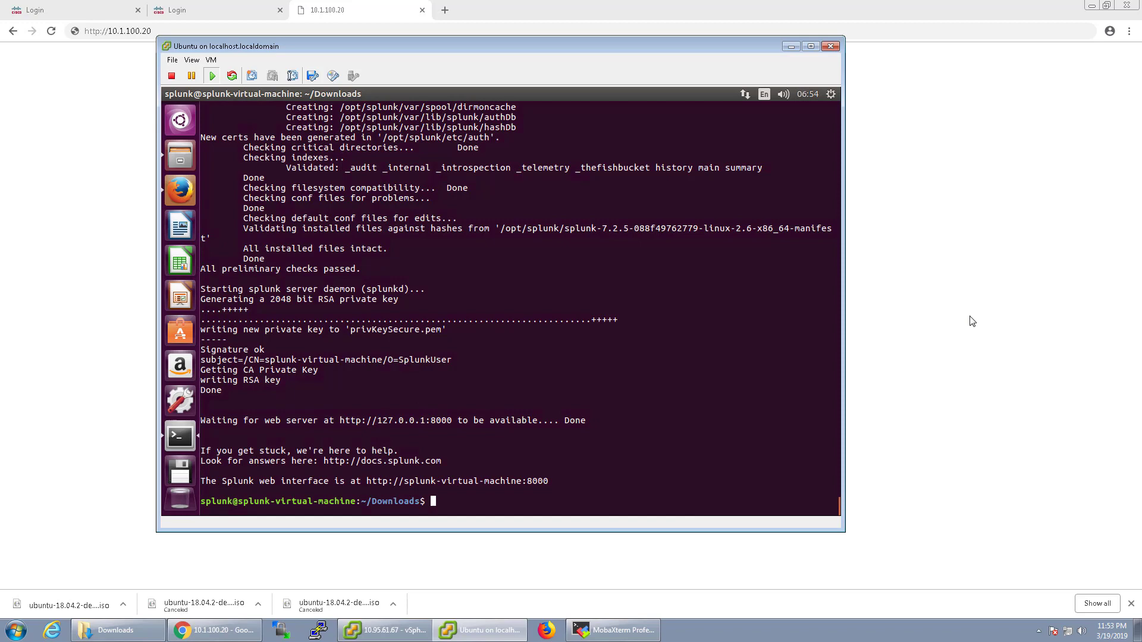
pyautogui.click(973, 321)
pyautogui.click(209, 28)
pyautogui.click(220, 31)
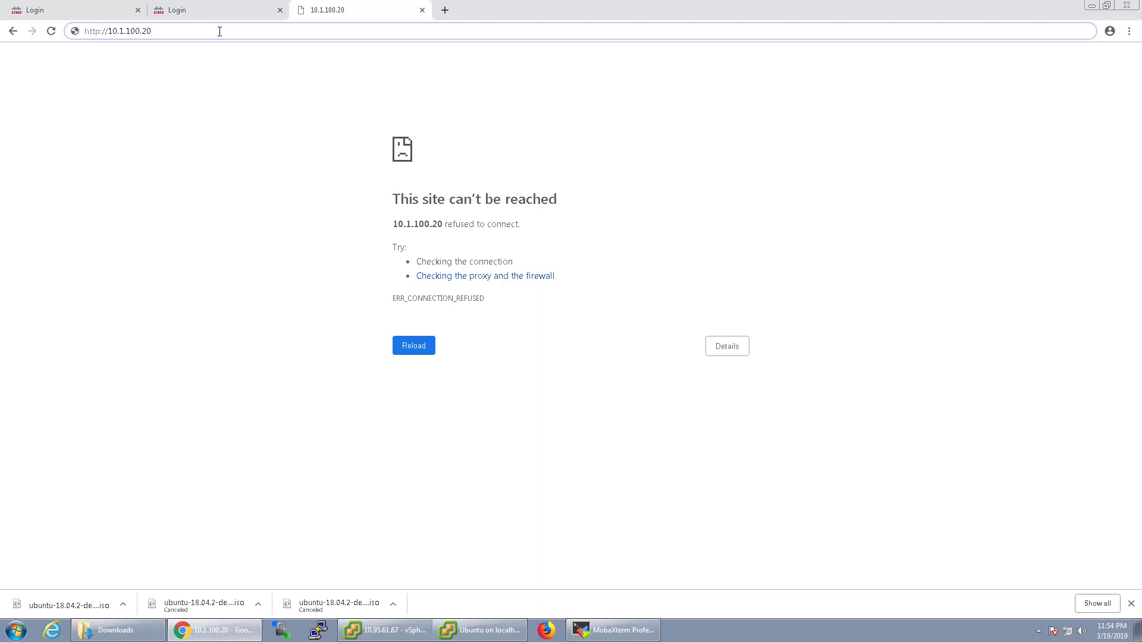
# Step: Load 10.1.100.20:8000 and log in as admin with the administrator password
pyautogui.write(':800')
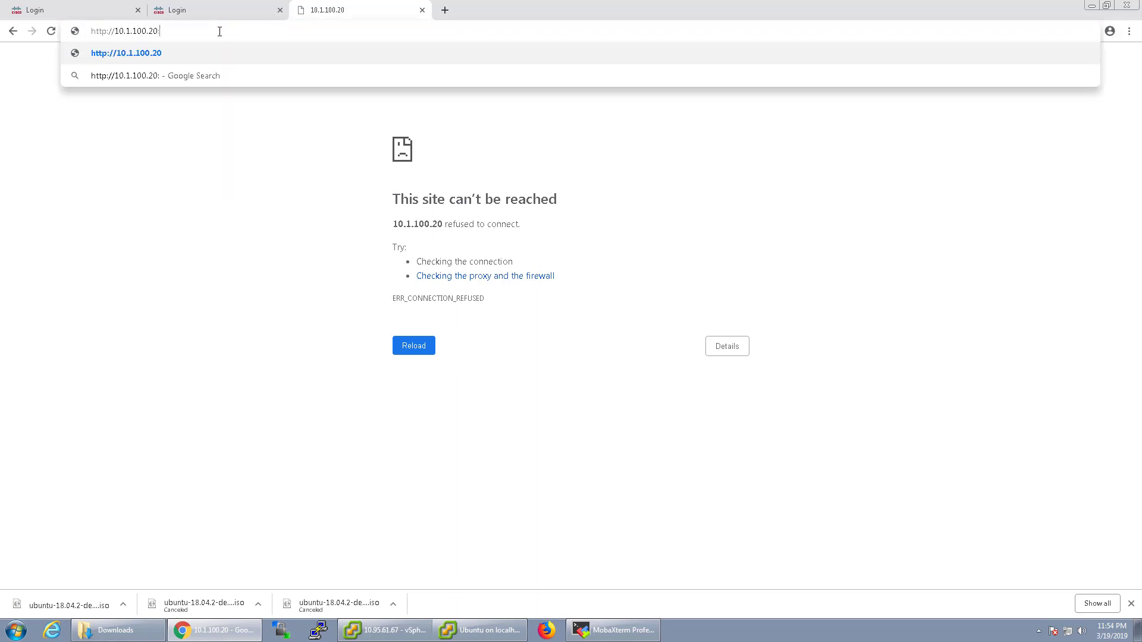
pyautogui.write('0')
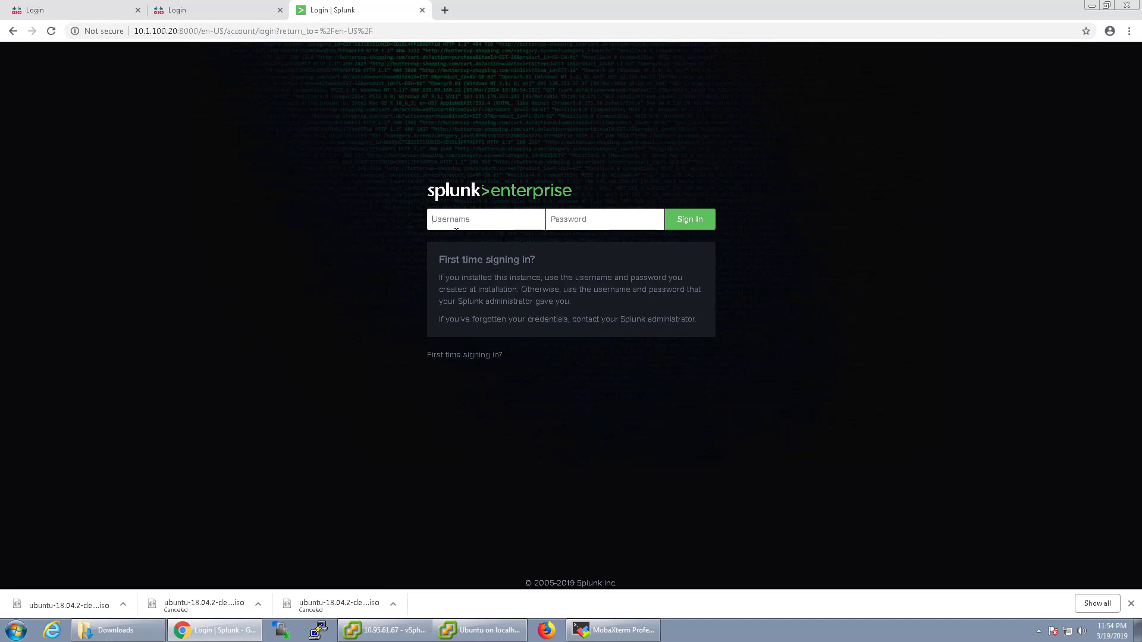
pyautogui.write('admin')
pyautogui.press('Tab')
pyautogui.write('change')
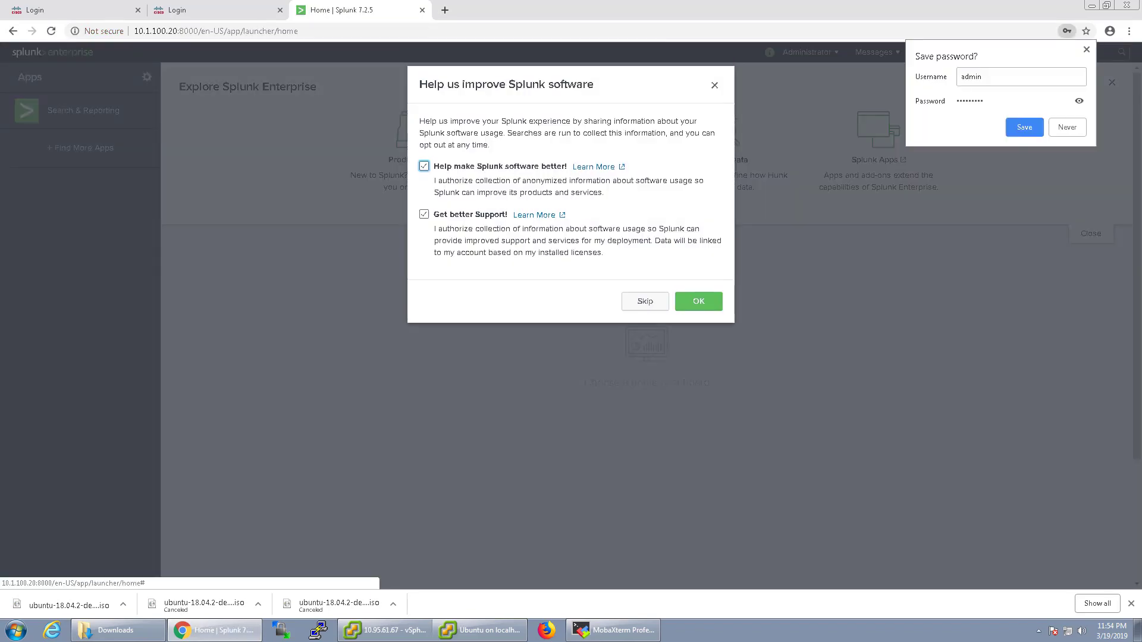
# Step: Decline saving the browser password, accept the usage-data prompt, and open the Settings menu
pyautogui.click(1068, 128)
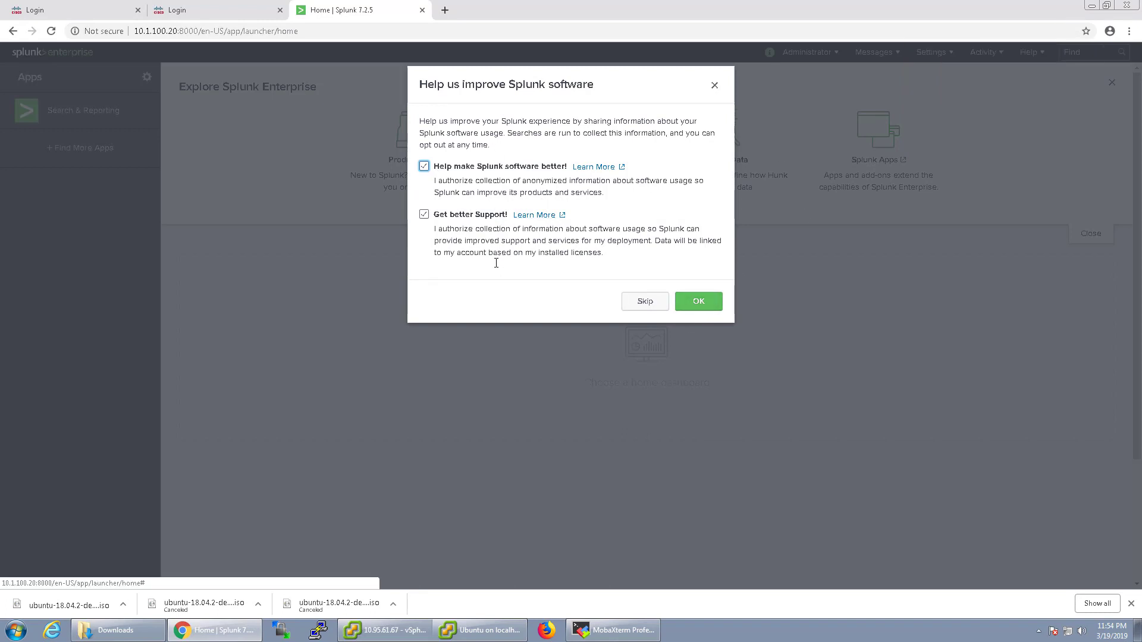
pyautogui.click(699, 301)
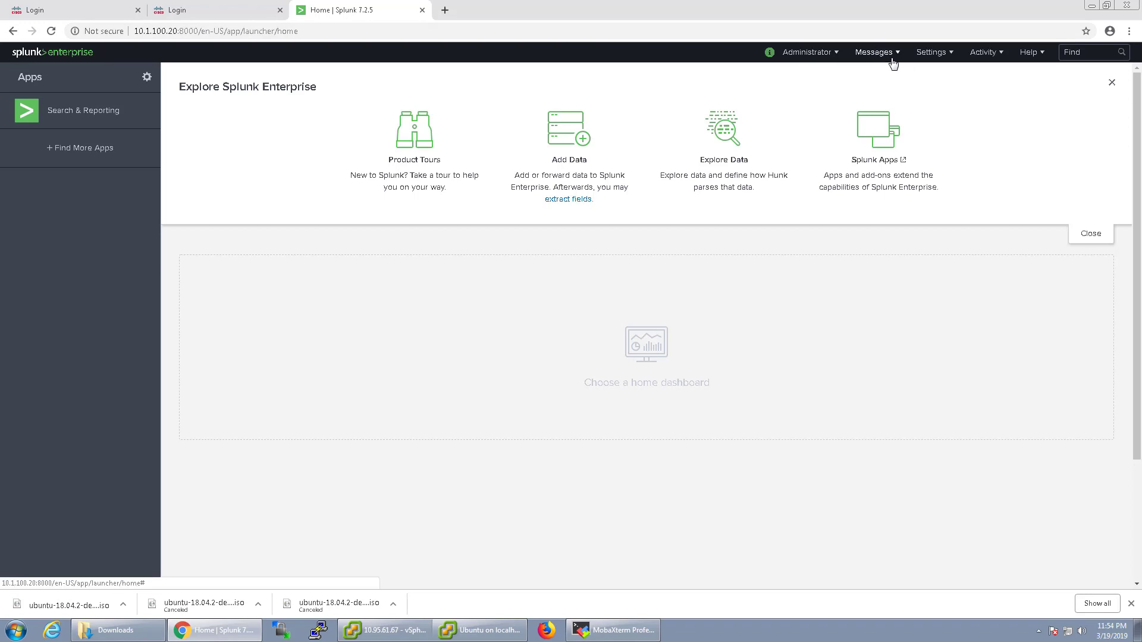
pyautogui.click(937, 57)
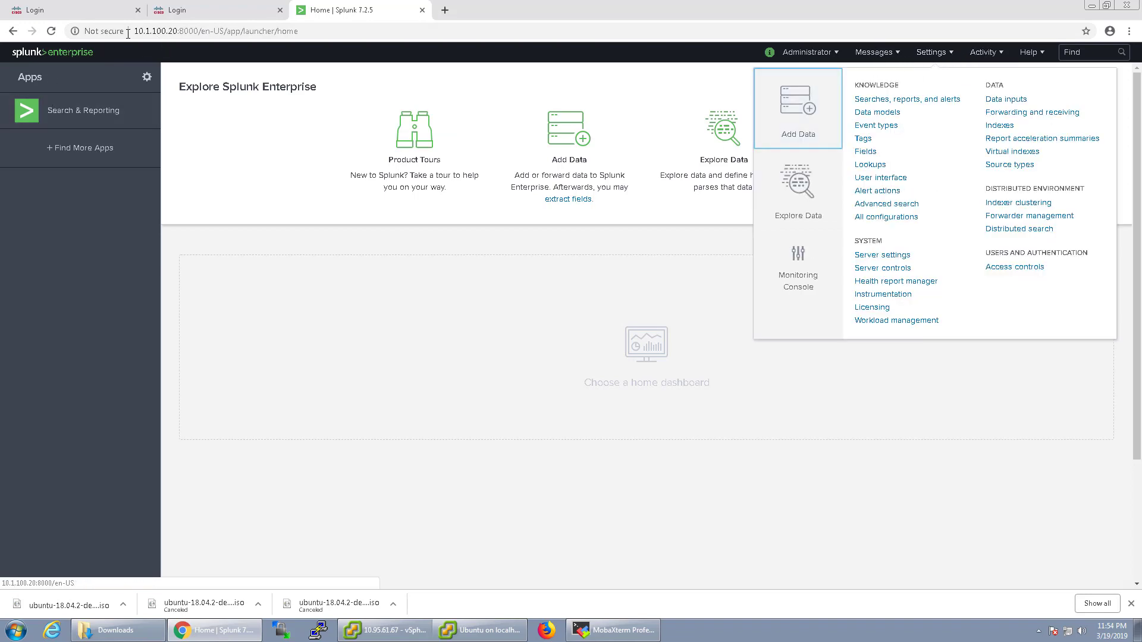
# Step: Set Enable SSL (HTTPS) in Splunk Web to Yes under Server settings > General settings and save
pyautogui.click(868, 256)
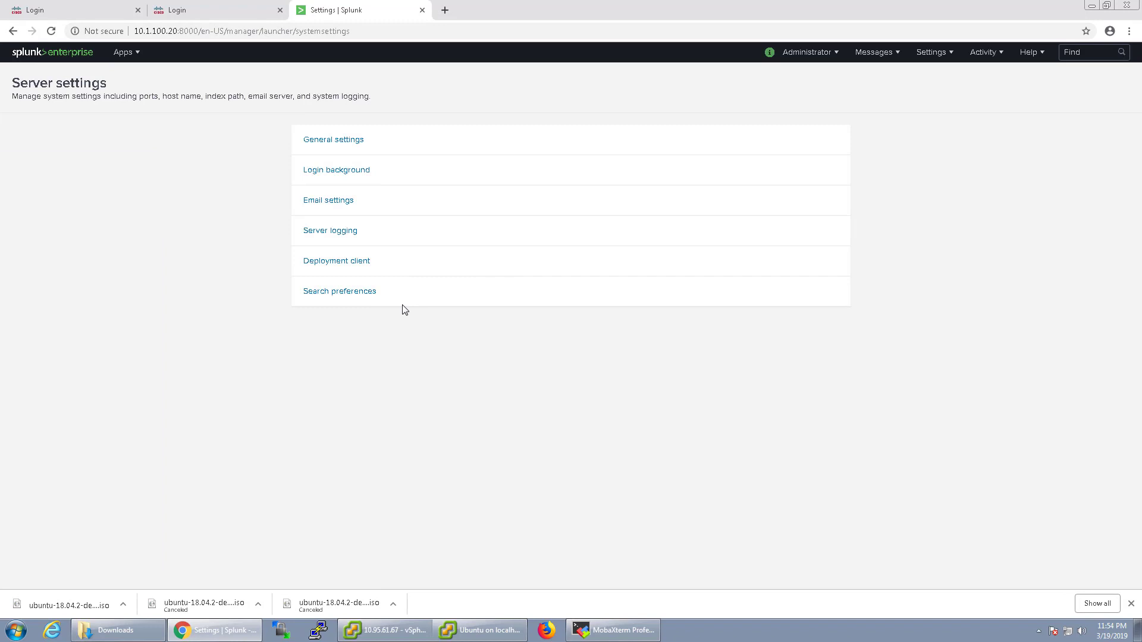
pyautogui.click(341, 139)
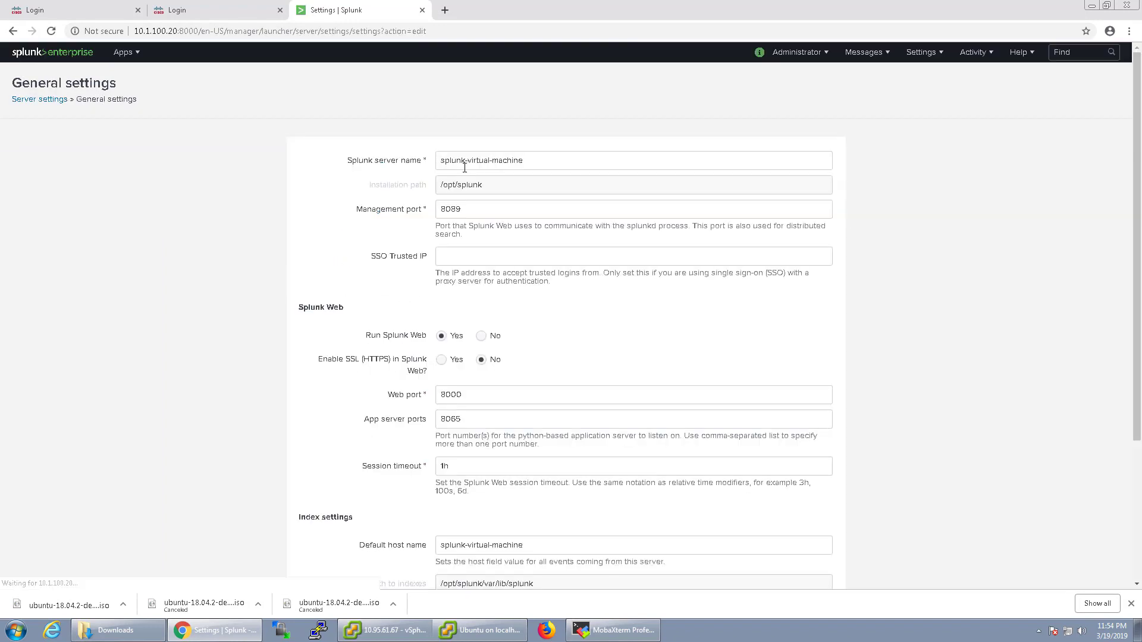
pyautogui.scroll(-3, 504, 304)
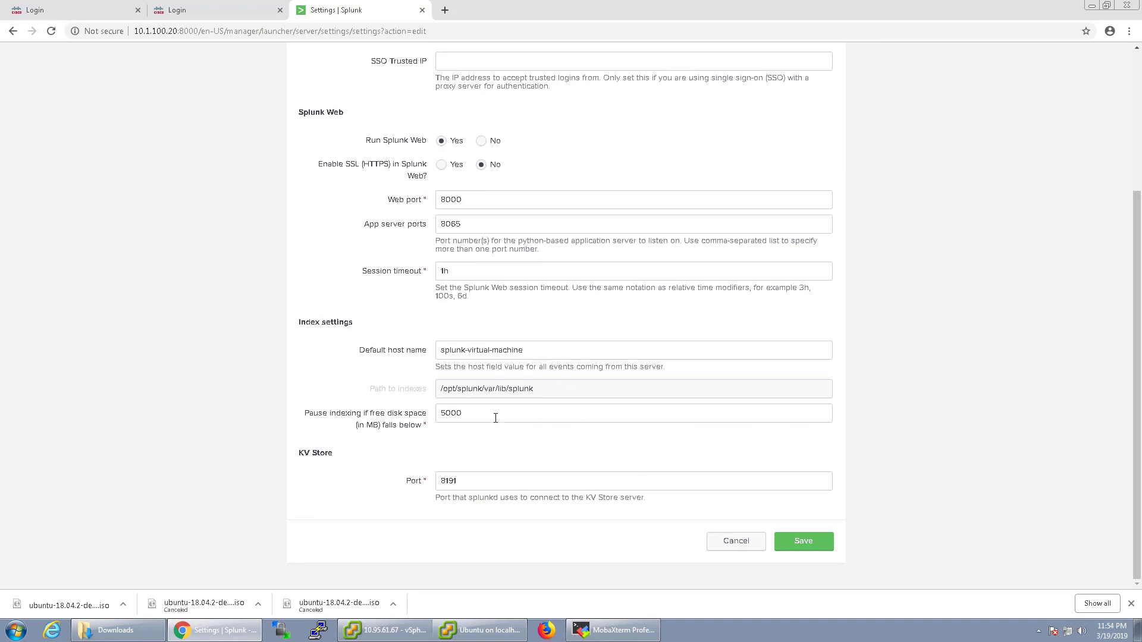
pyautogui.click(440, 164)
pyautogui.click(824, 551)
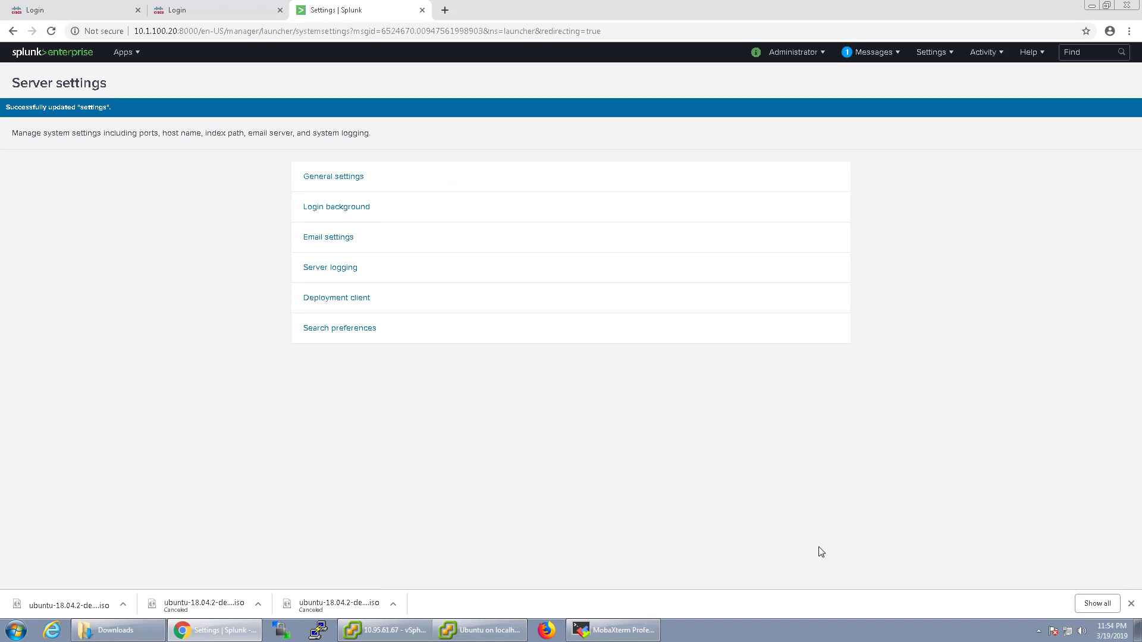
# Step: Follow the pending Messages link to Server controls to restart Splunk
pyautogui.click(848, 60)
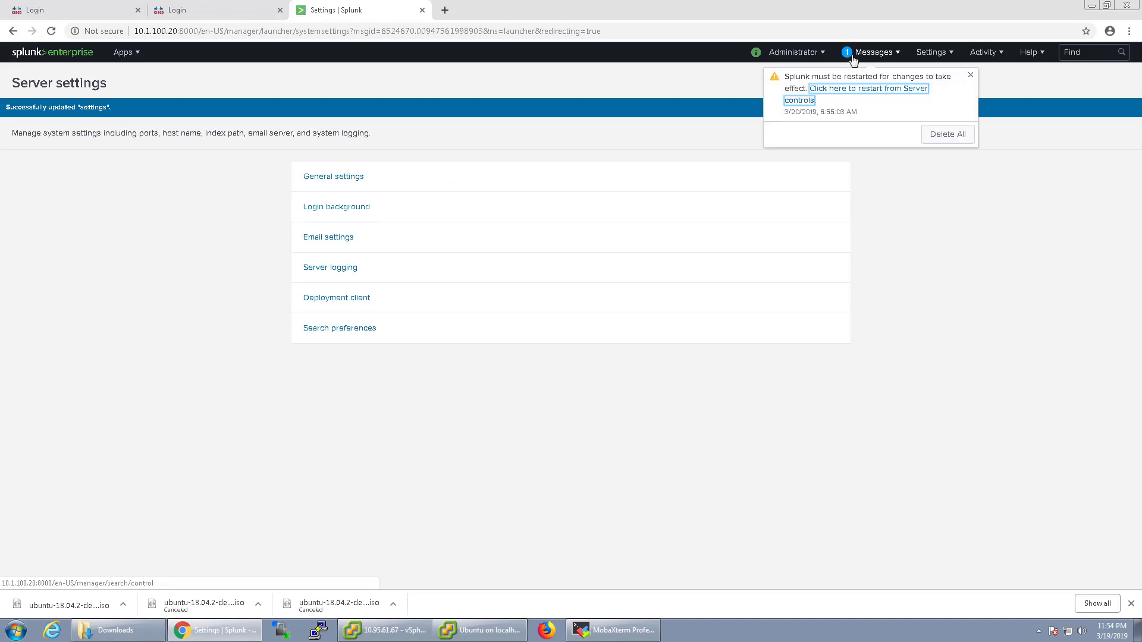
pyautogui.click(865, 97)
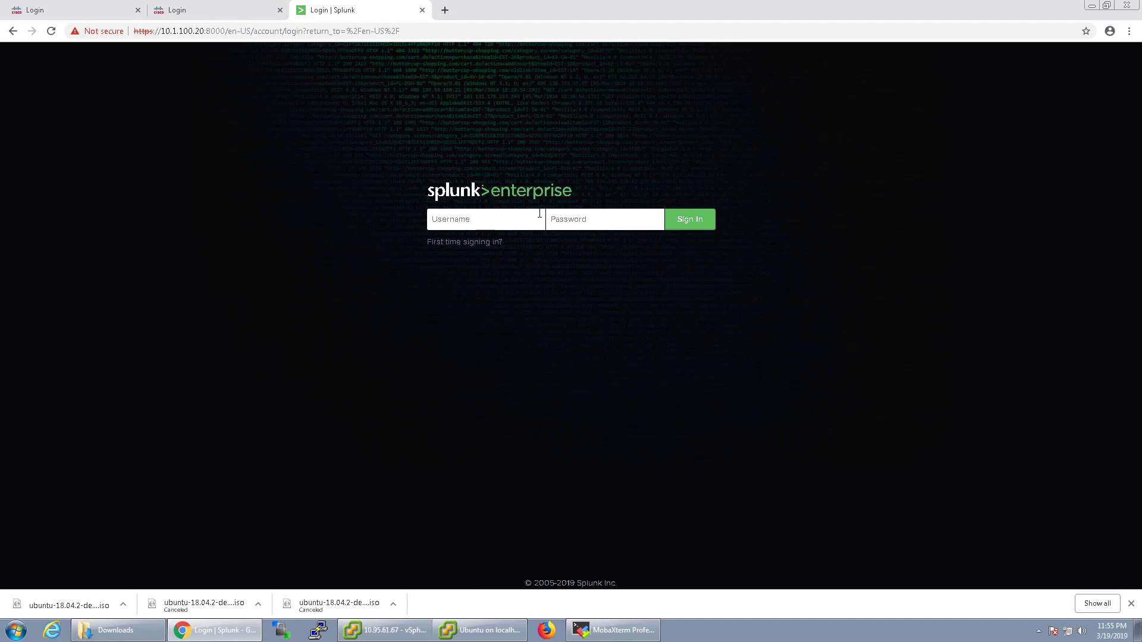
# Step: Log in on the HTTPS page as admin with the administrator password
pyautogui.write('admin')
pyautogui.press('Tab')
pyautogui.write('c********')
pyautogui.press('Return')
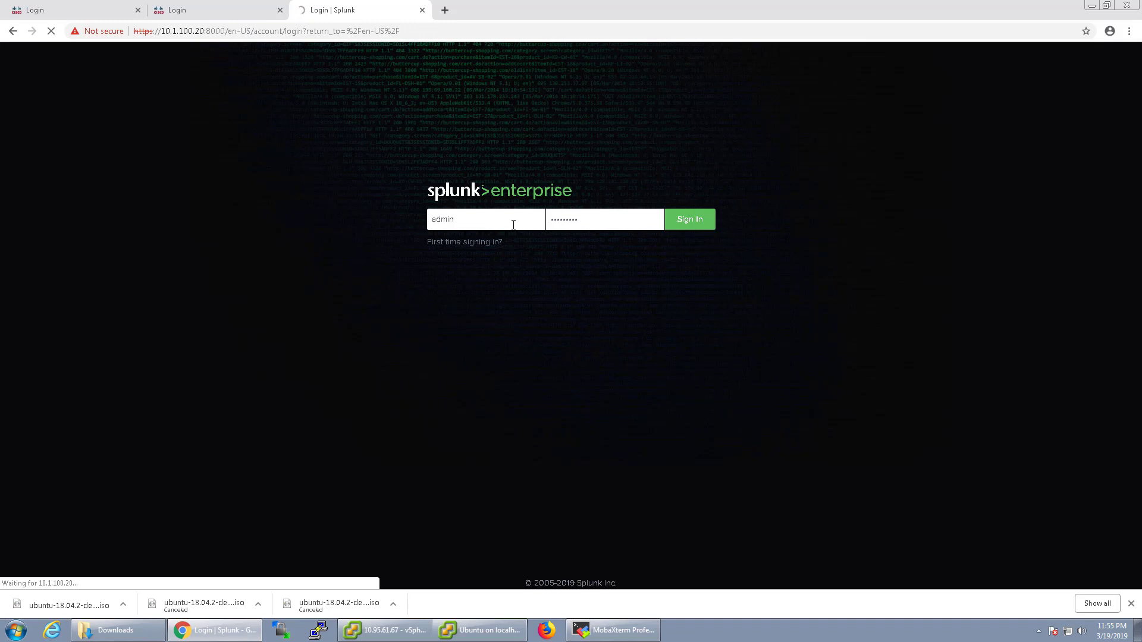